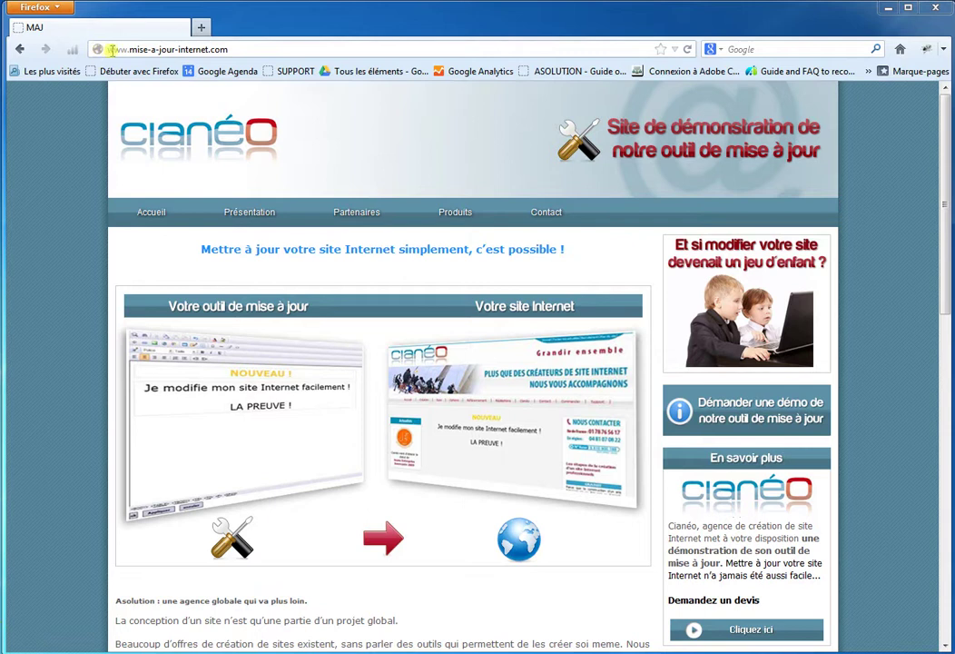
left_click(238, 48)
left_click(238, 48)
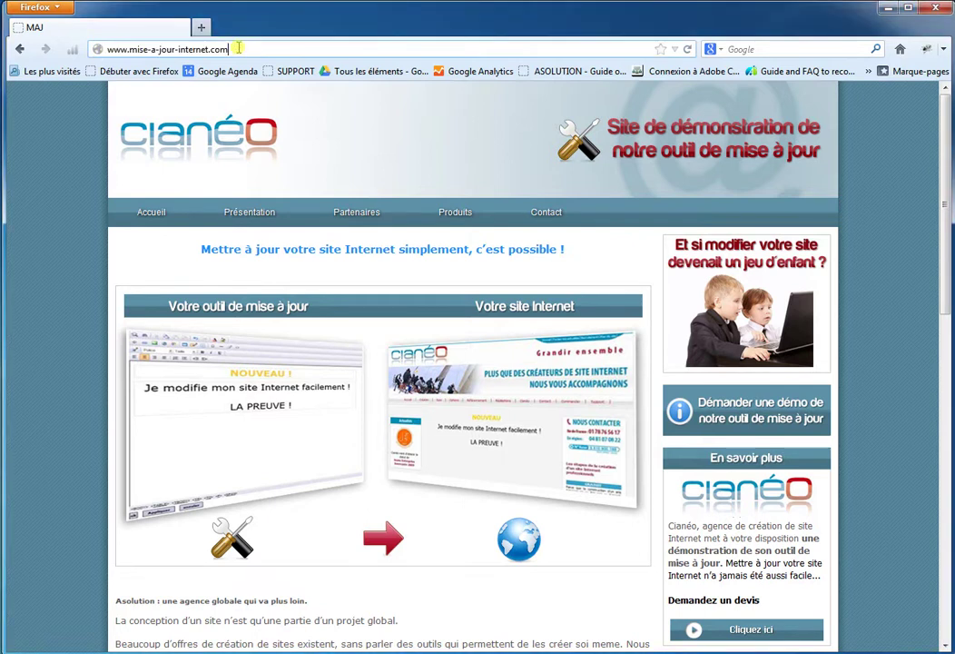
type("/admin/")
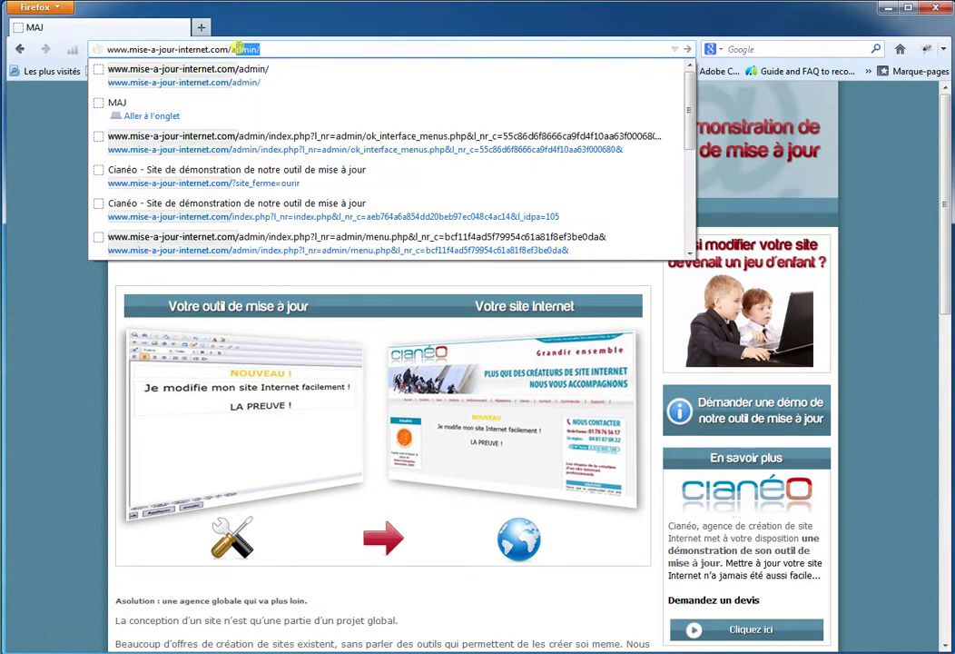
key("Return")
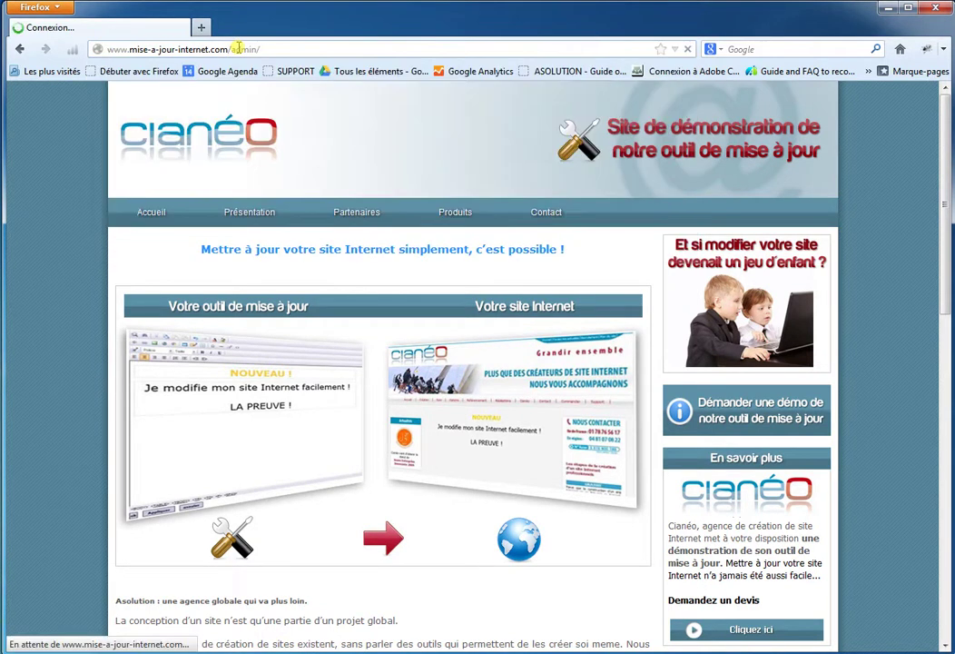
Log in as "guide" with the account password and dismiss the offer to save the password
left_click(442, 204)
type("guide")
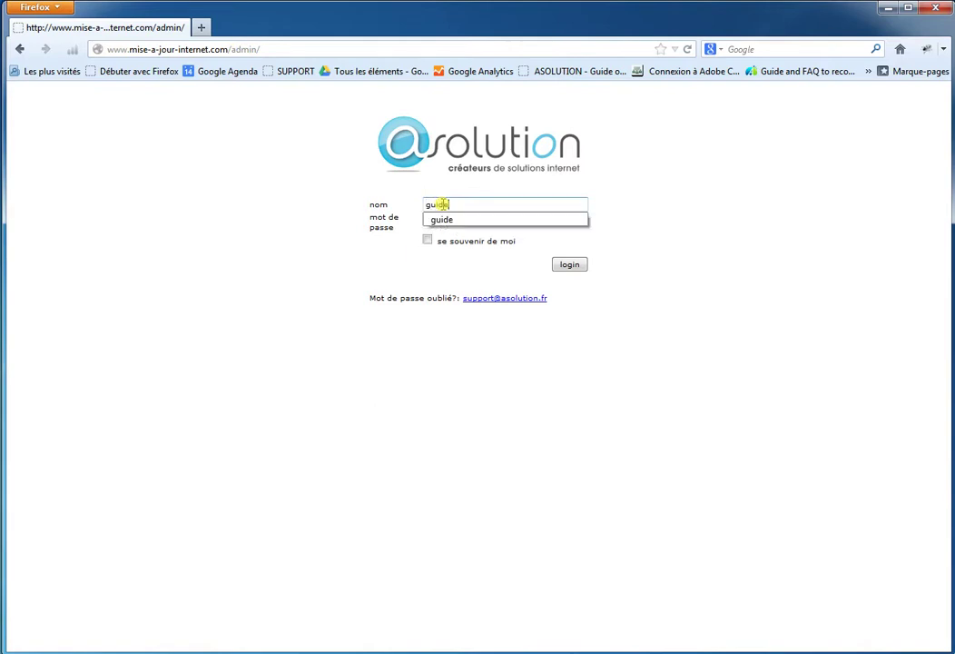
key("Tab")
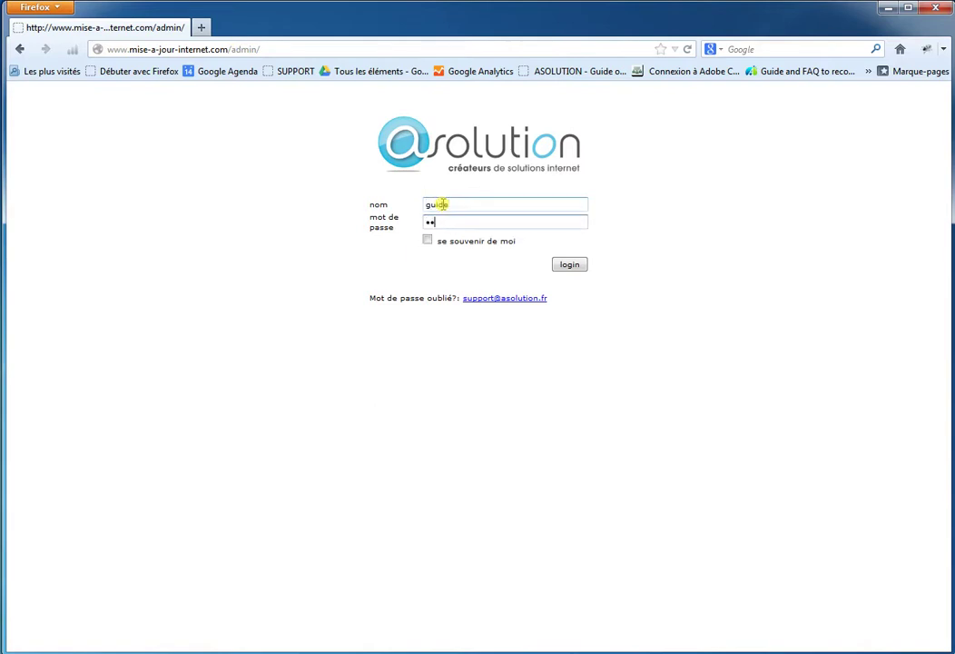
key("Return")
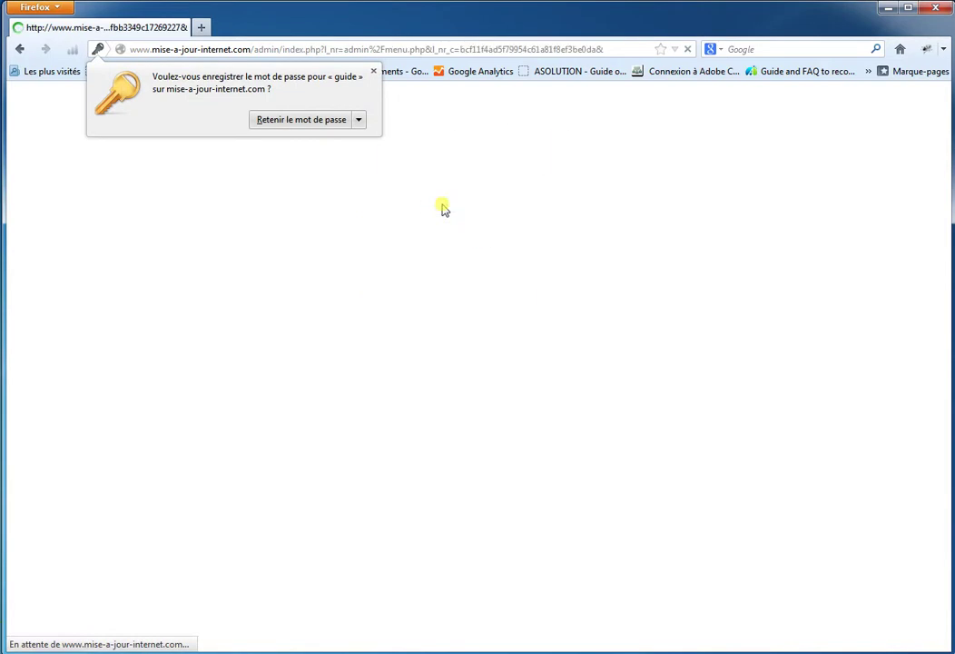
left_click(373, 70)
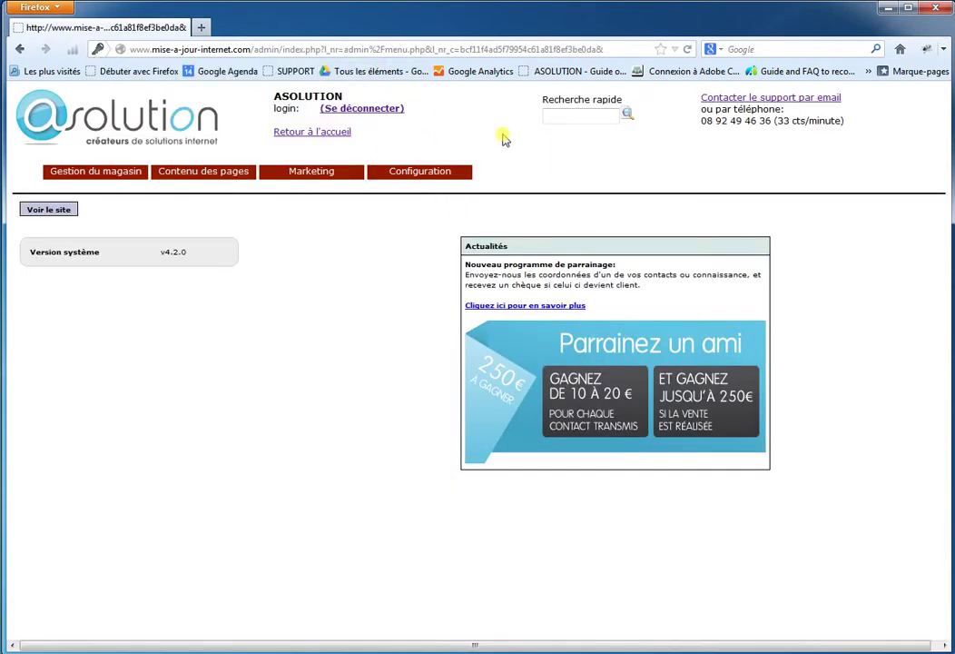
View the public site from the administration home page and return to the administration
left_click(52, 211)
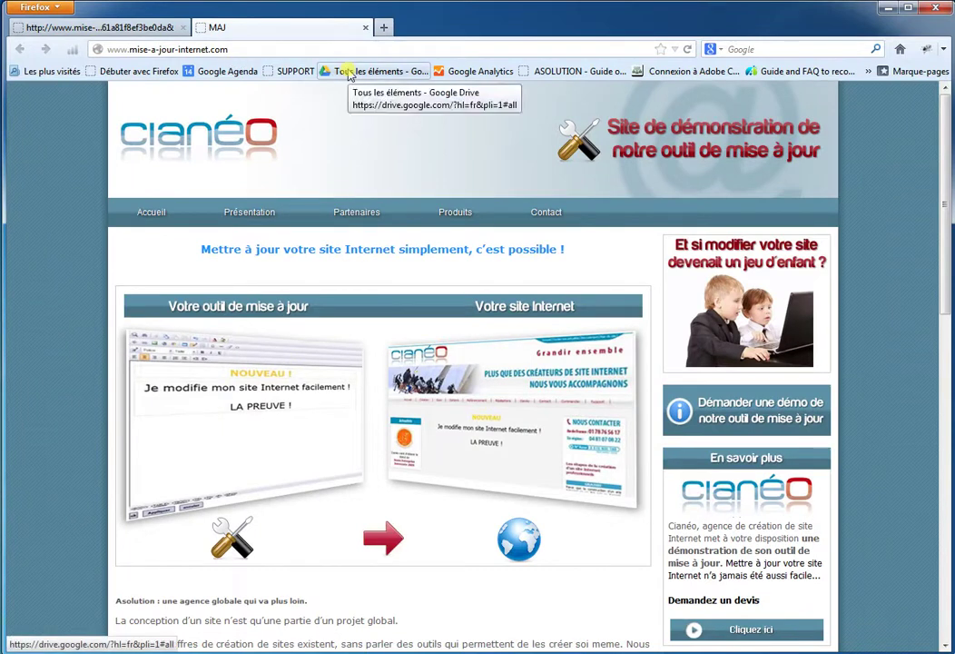
left_click(134, 27)
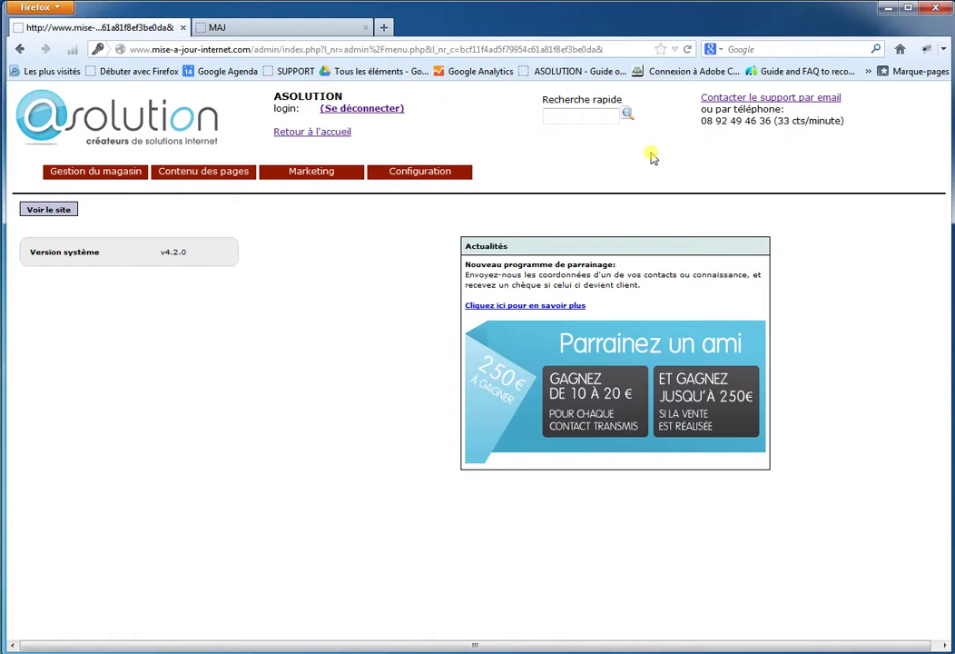
Close the site to visitors by setting "Est-ce que le site est ouvert ?" to non and save
mouse_move(432, 175)
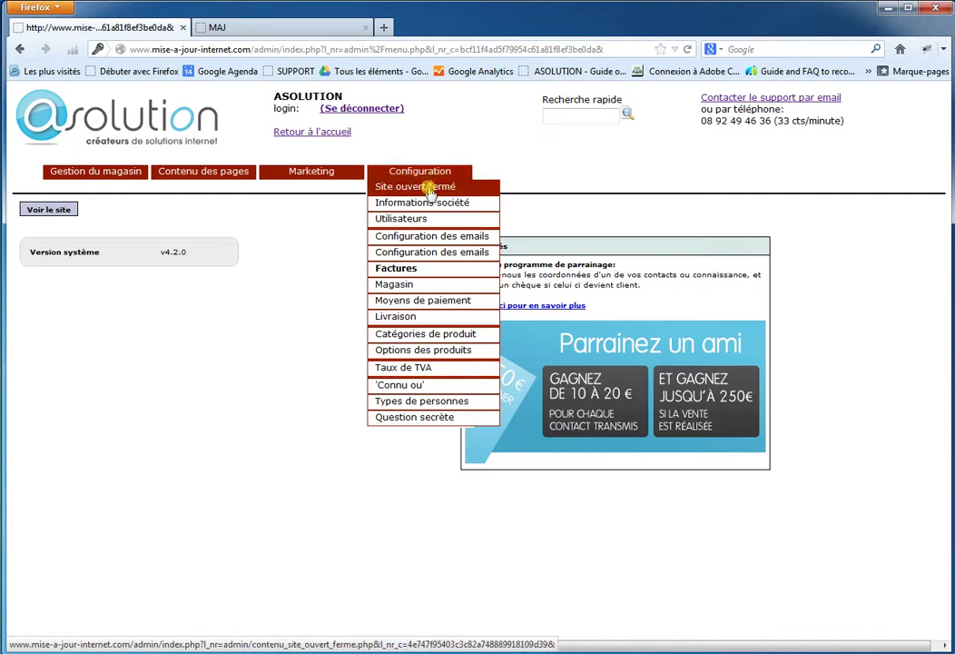
left_click(431, 190)
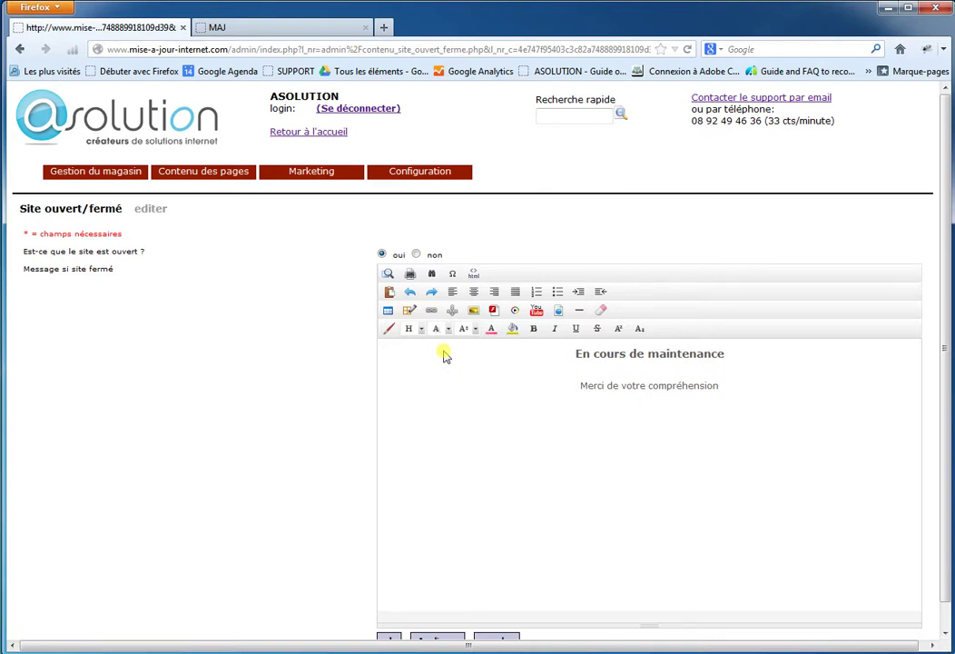
left_click(416, 255)
scroll(602, 450, "down", 1)
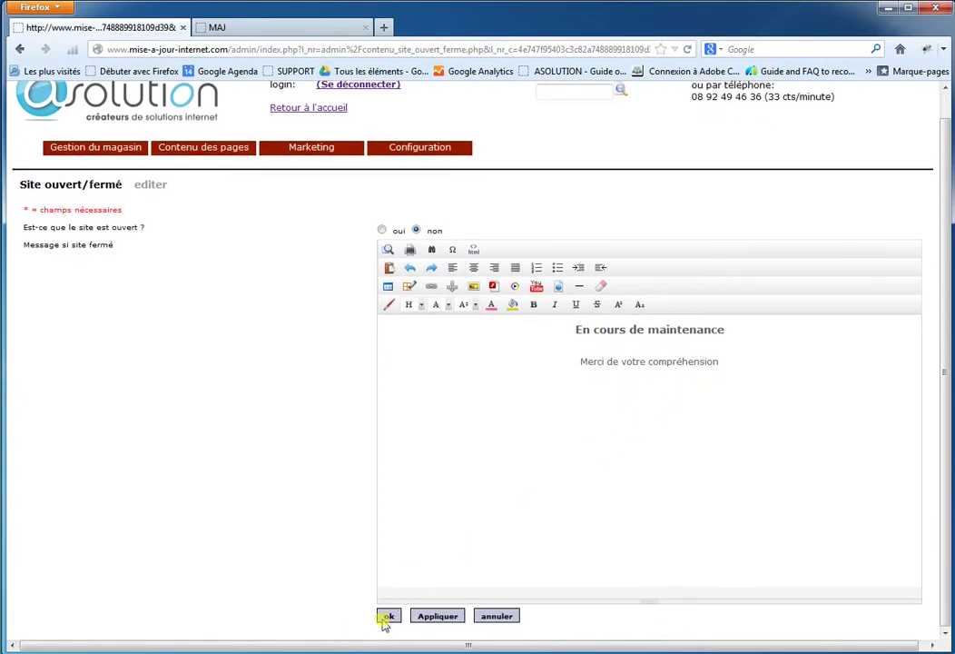
left_click(387, 618)
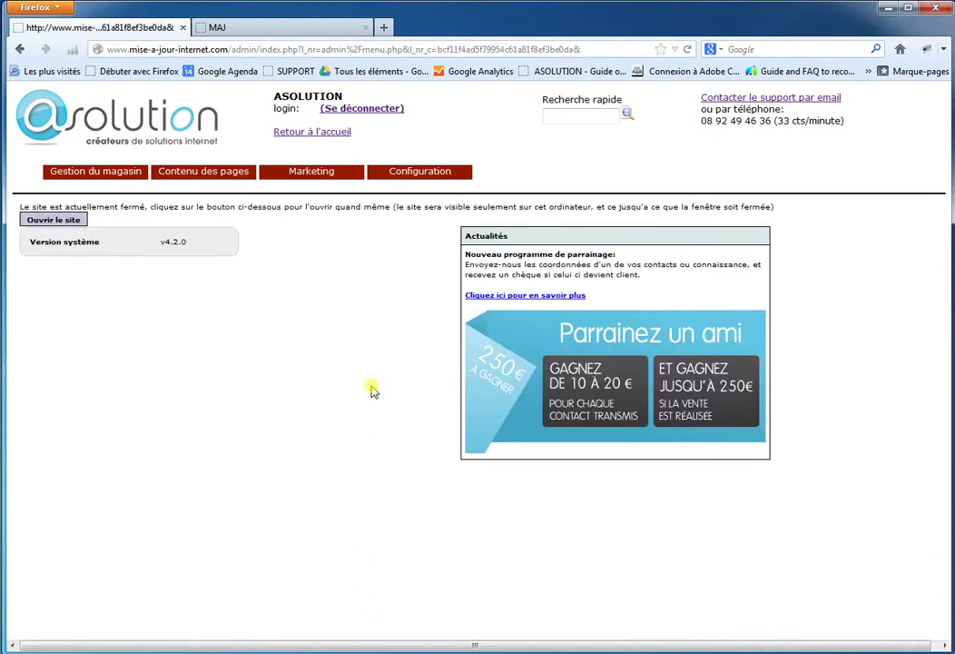
Reopen the site by setting "Est-ce que le site est ouvert ?" to oui and save
mouse_move(420, 170)
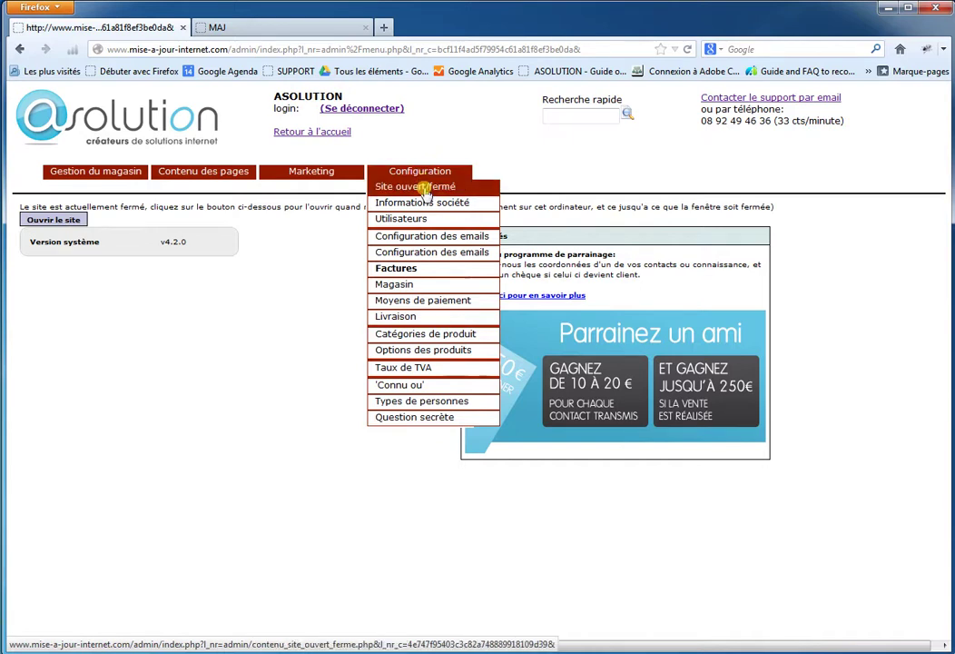
left_click(424, 188)
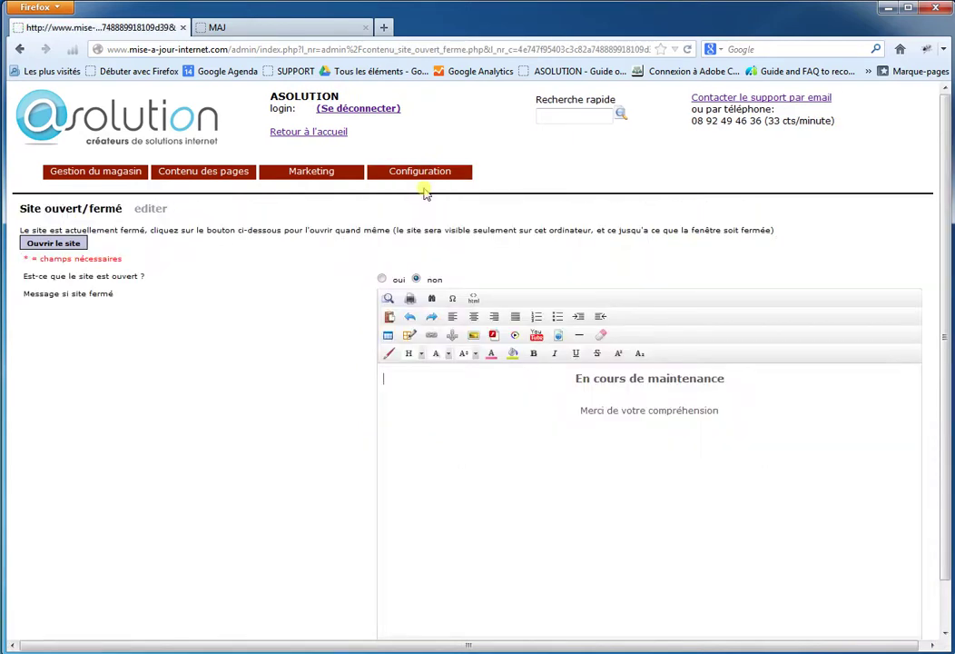
left_click(383, 280)
scroll(422, 472, "down", 1)
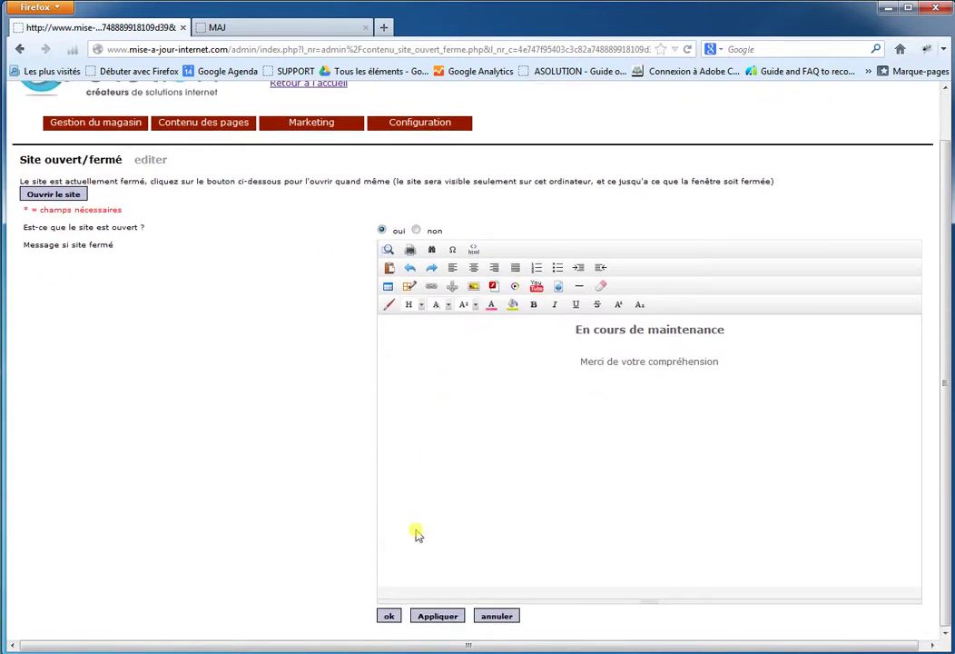
left_click(385, 616)
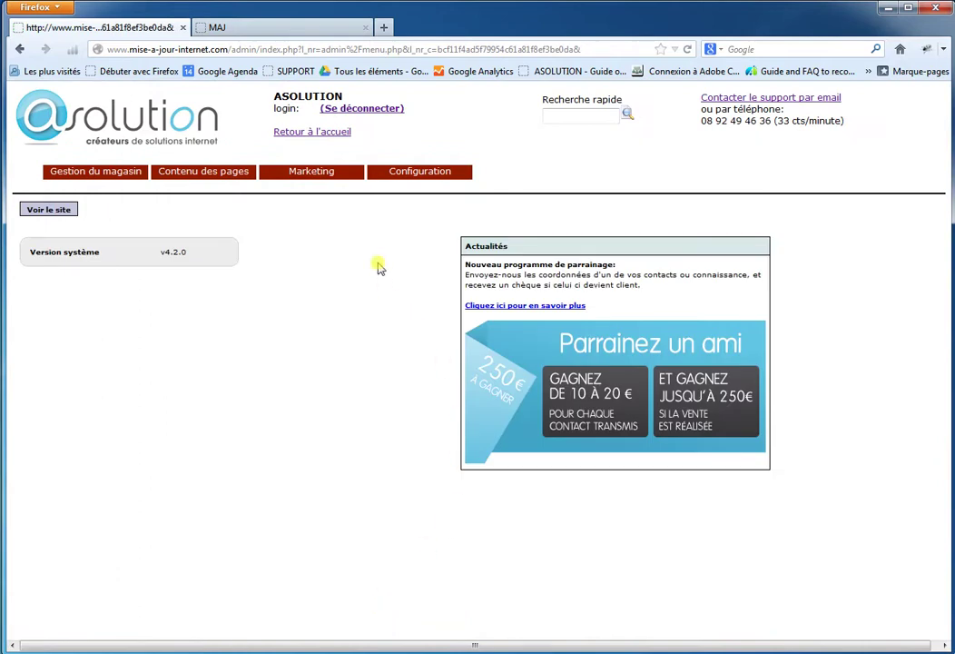
Review the company details under "Informations société", from Raison Sociale to Bureau enregistré, and save the form
mouse_move(452, 179)
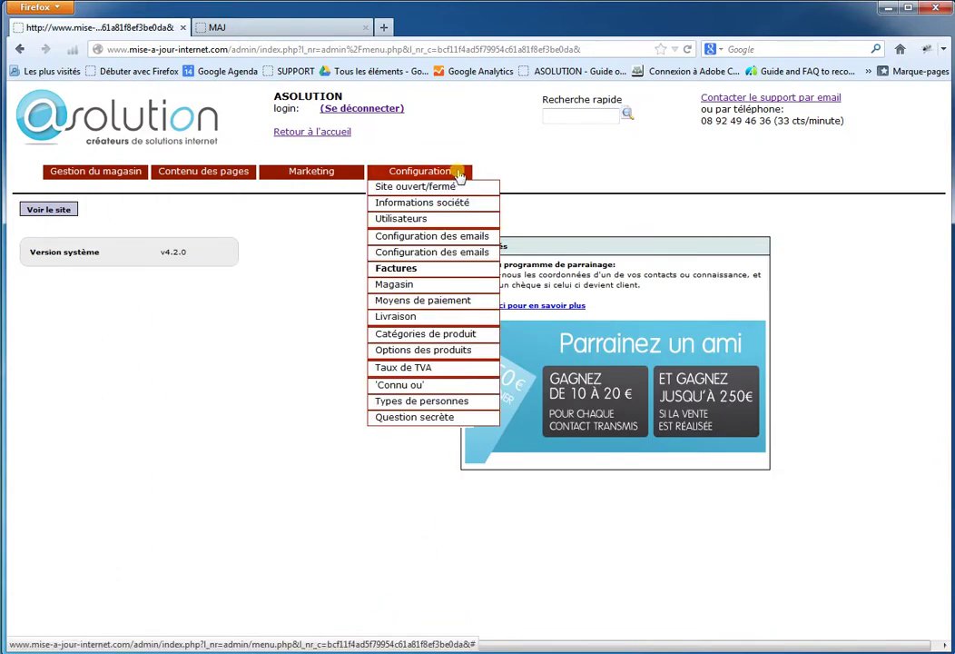
left_click(413, 207)
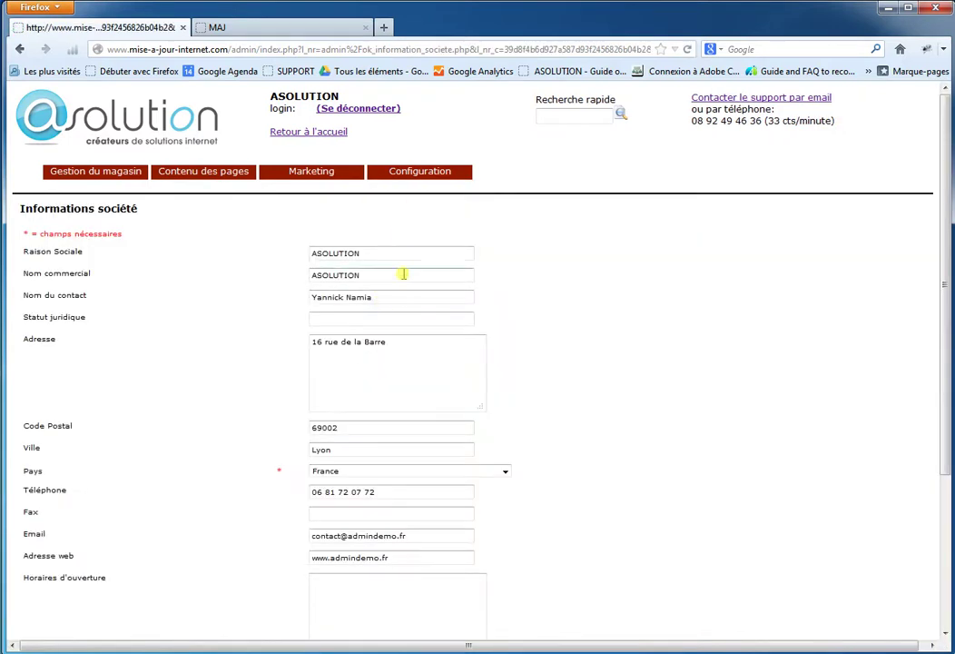
left_click(385, 345)
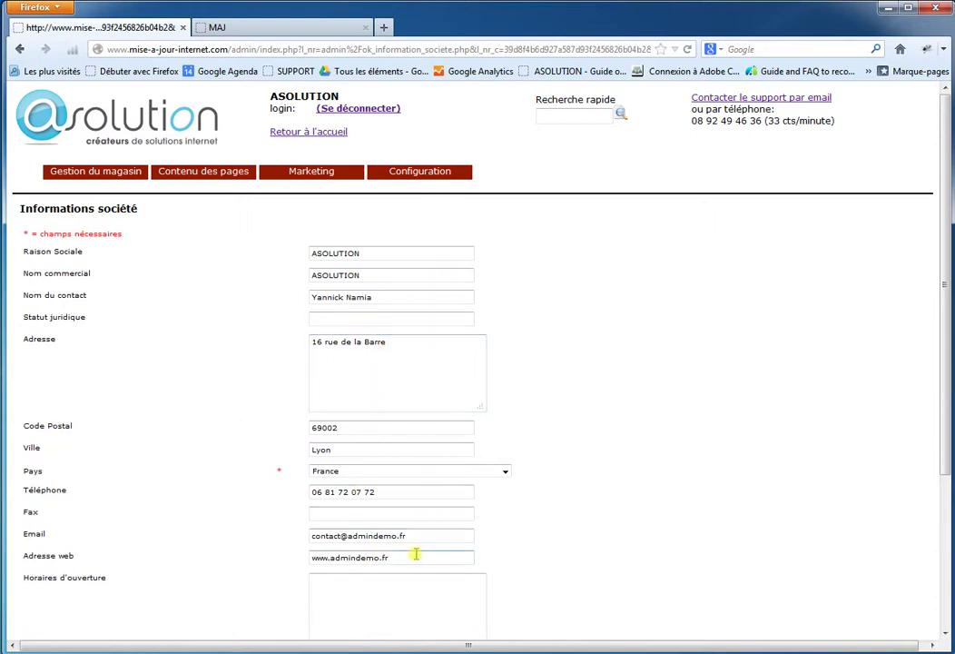
scroll(445, 544, "down", 3)
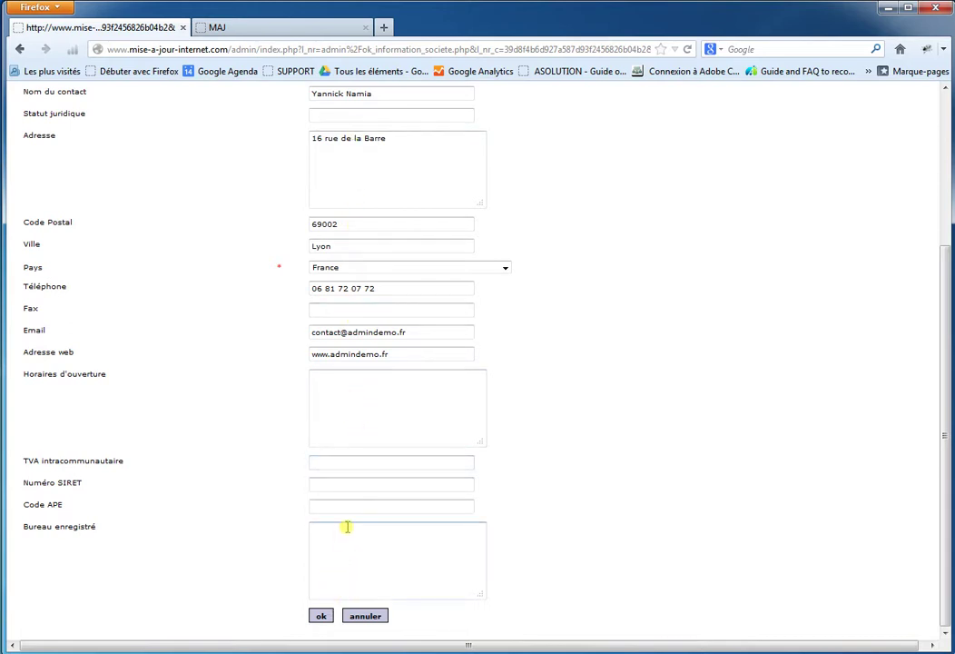
scroll(347, 526, "up", 2)
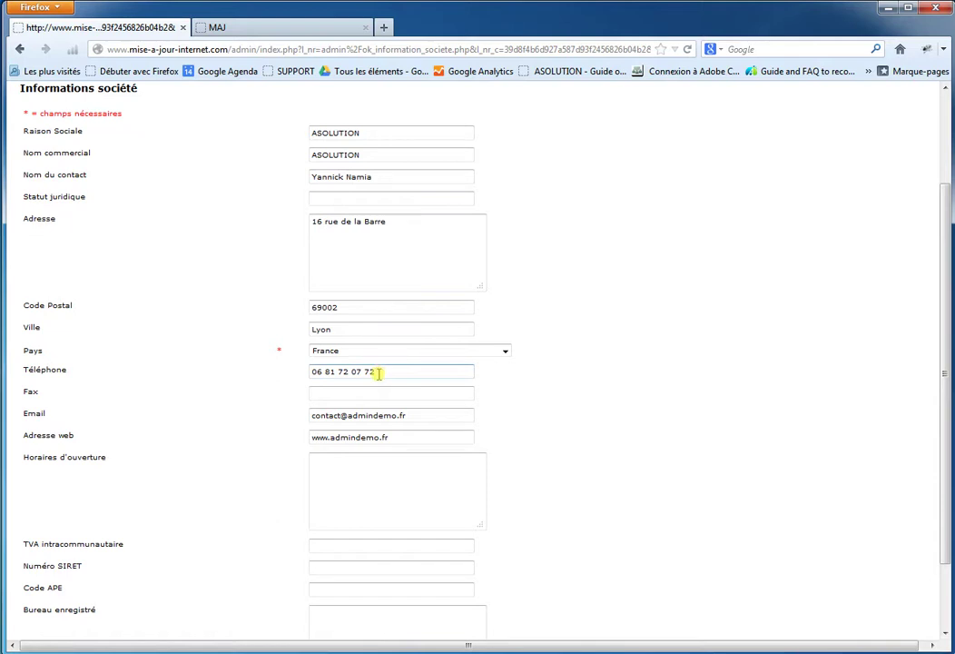
left_click(385, 267)
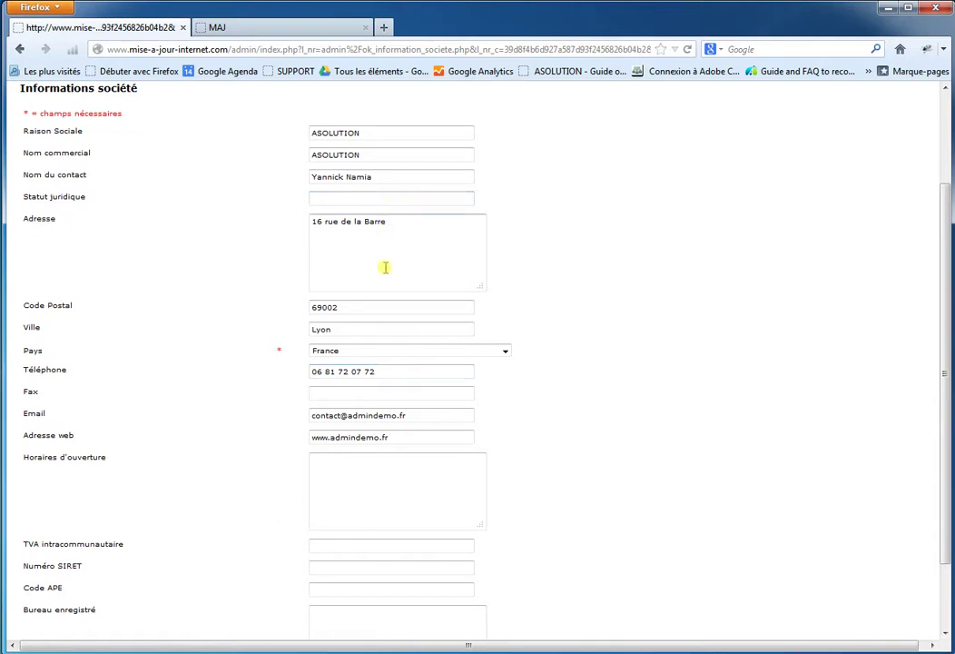
scroll(385, 267, "down", 2)
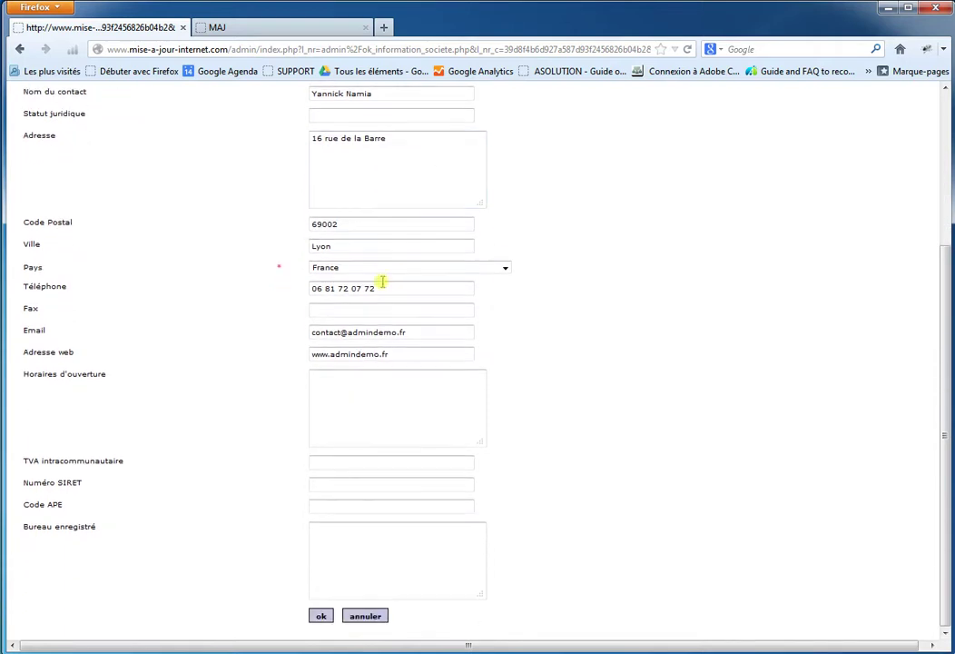
left_click(322, 616)
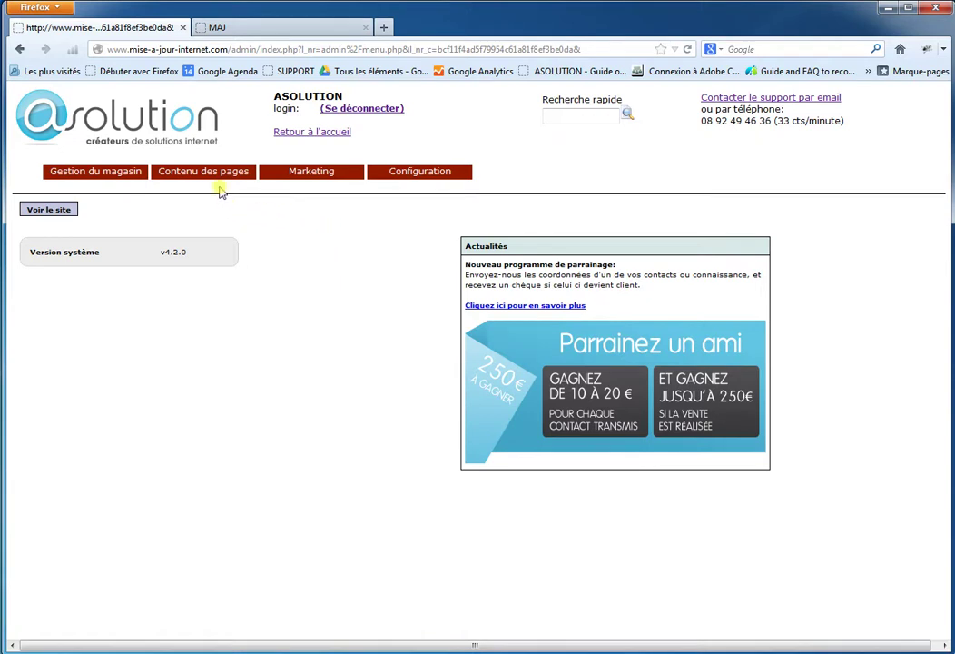
Open the menu management page and compare its MENU GLOBAL entries with the public site's navigation bar
mouse_move(219, 171)
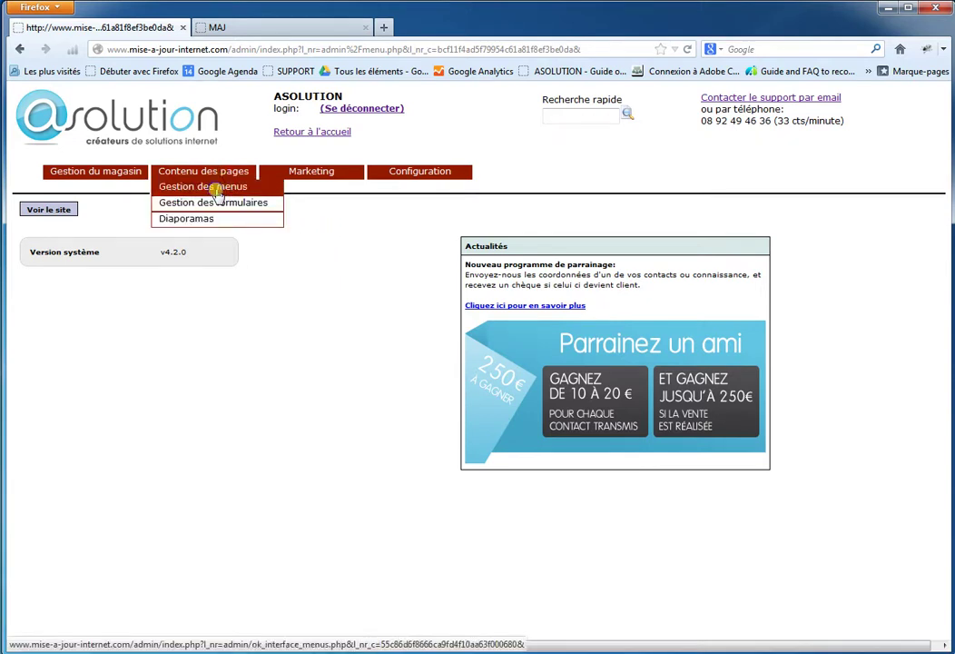
left_click(216, 189)
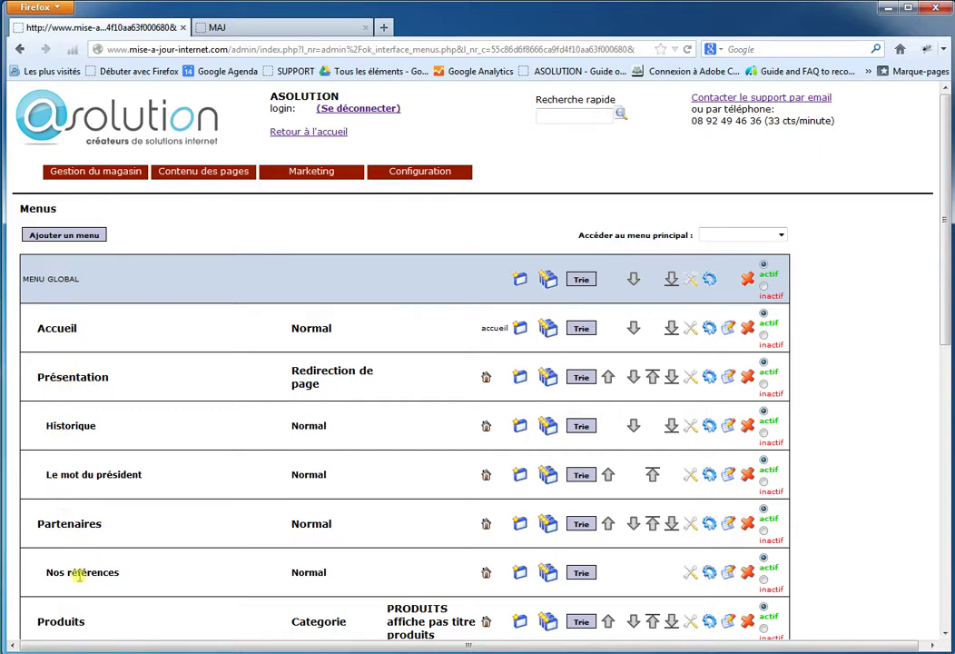
left_click(273, 30)
mouse_move(302, 211)
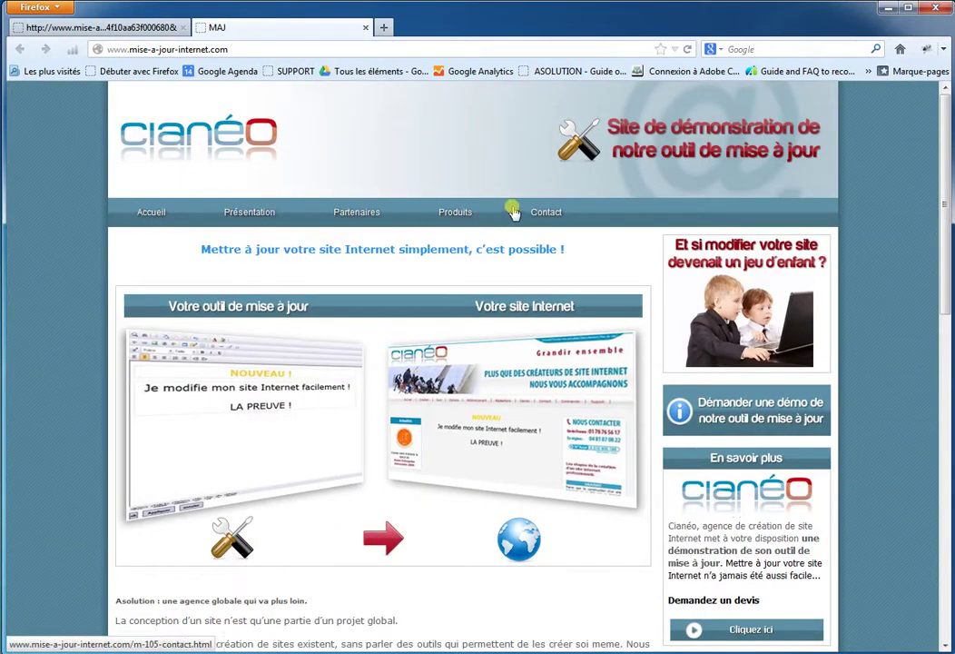
left_click(127, 27)
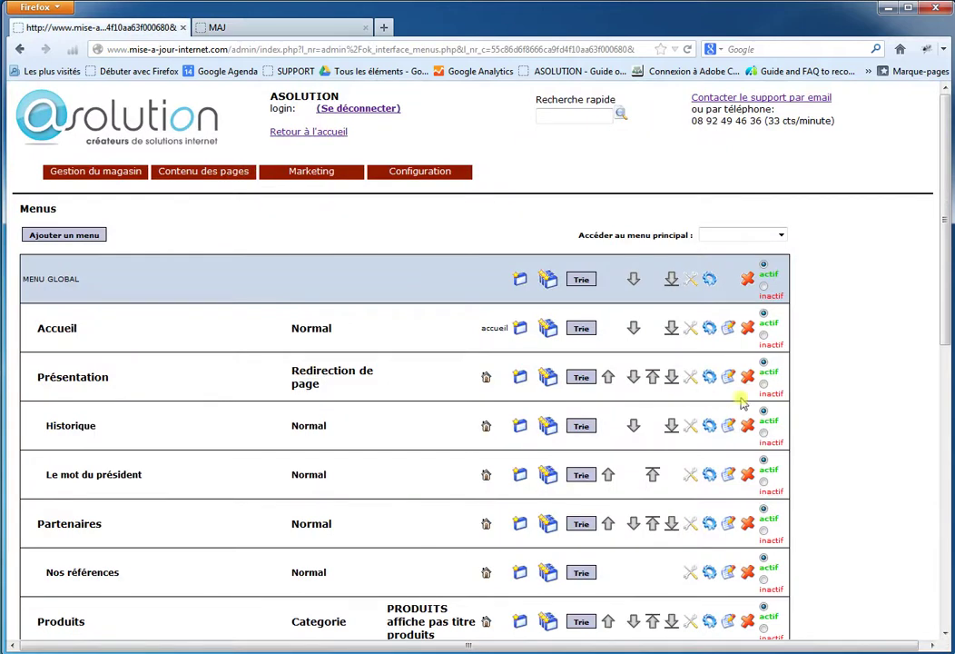
Compare the COLONNE pages in the menu list with the side column of the public site
scroll(851, 397, "down", 6)
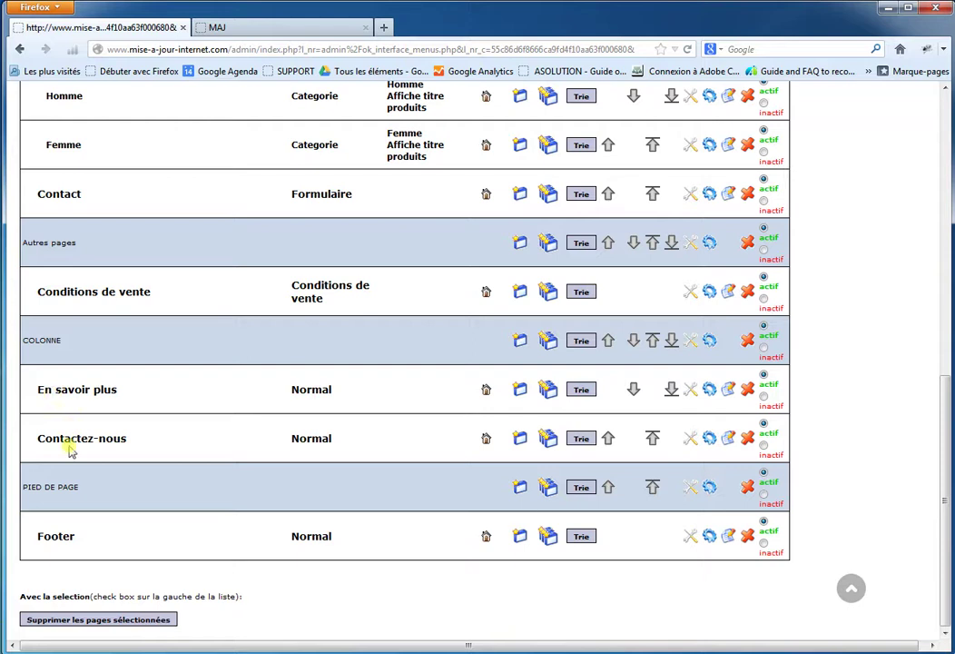
left_click(245, 27)
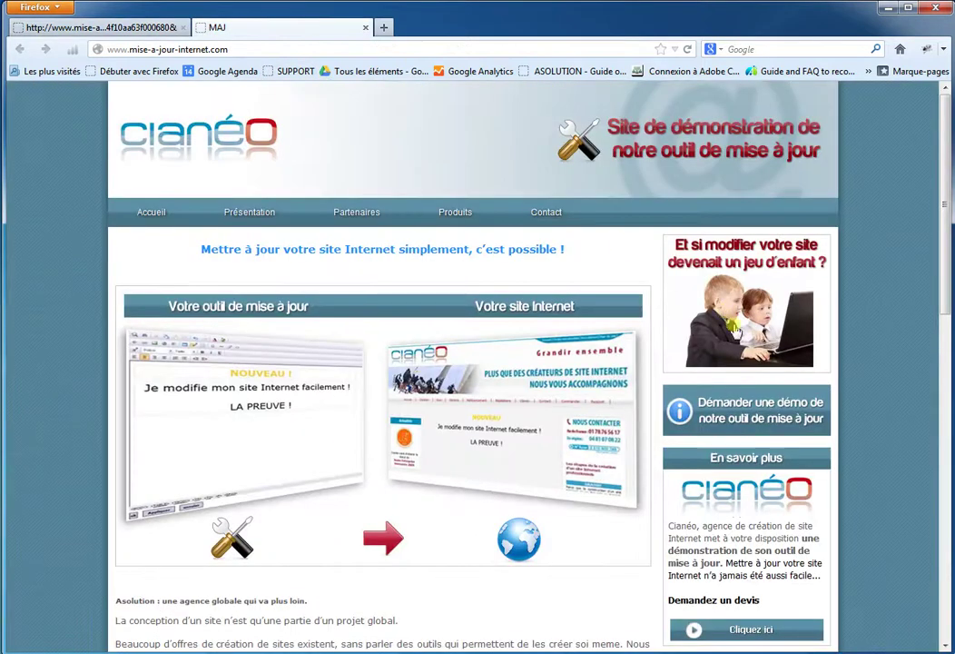
scroll(742, 354, "down", 3)
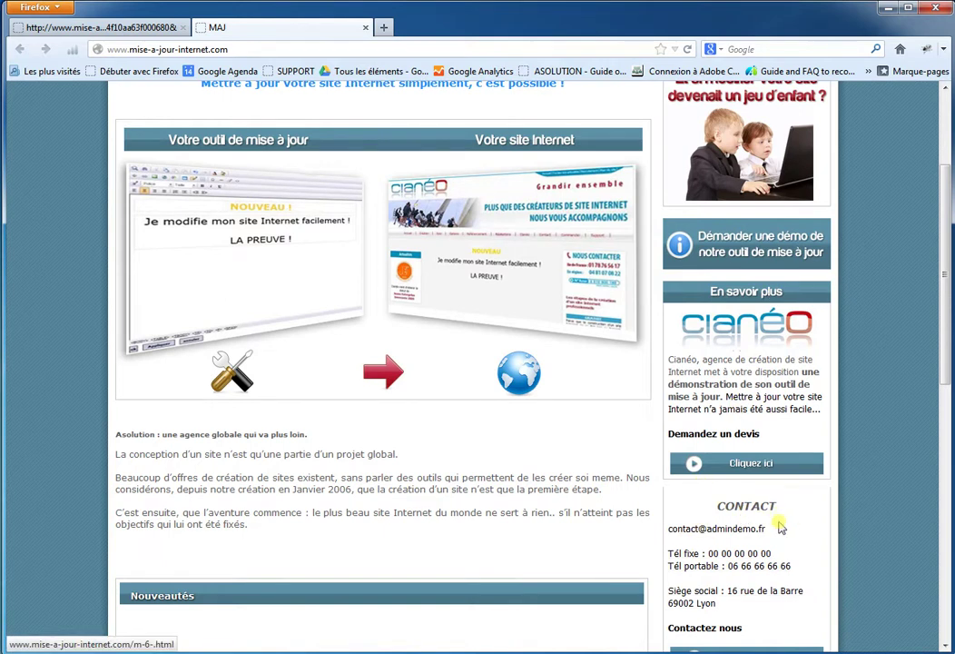
left_click(85, 25)
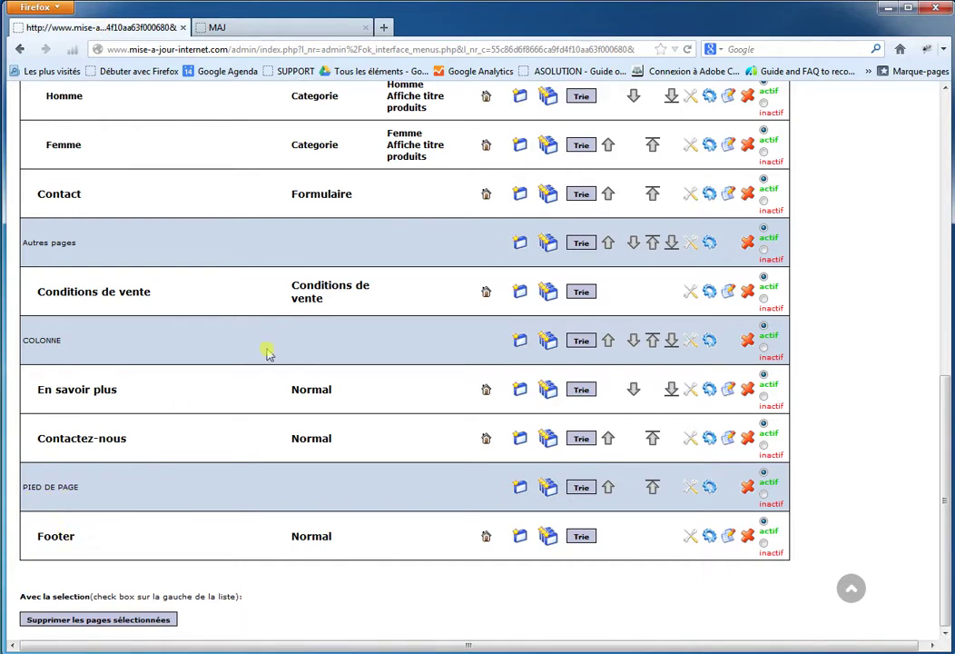
Examine the footer of the public site that matches the PIED DE PAGE section, and return to the menu list
left_click(222, 26)
scroll(366, 359, "down", 5)
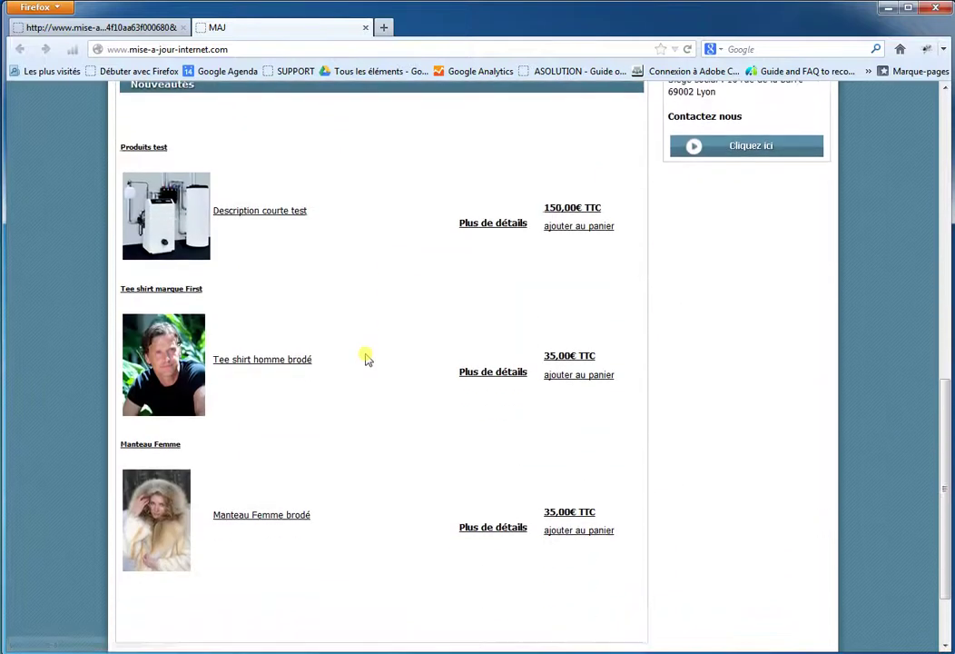
scroll(373, 390, "down", 2)
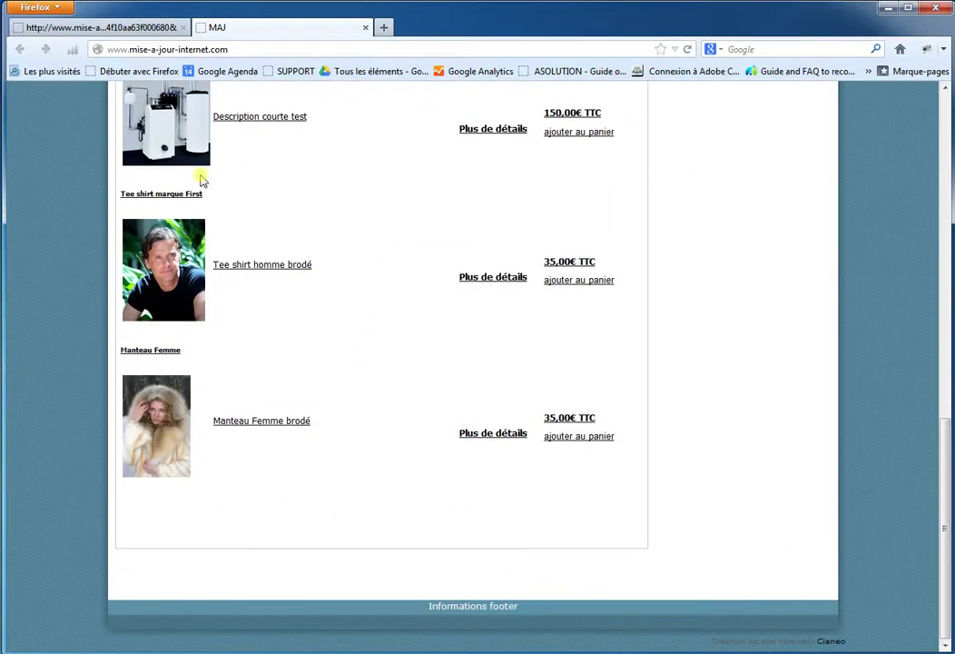
left_click(101, 25)
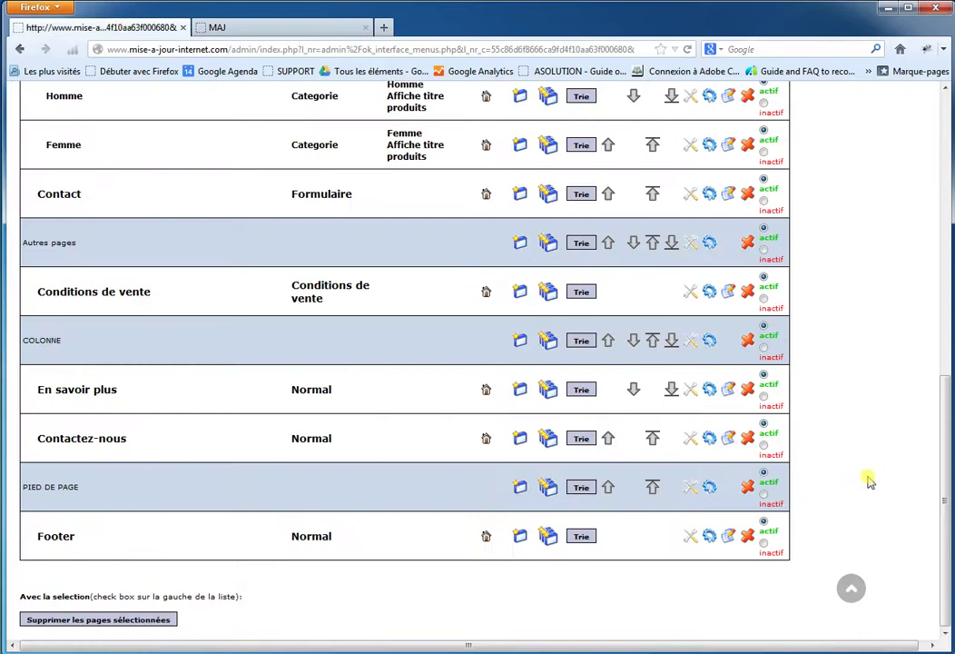